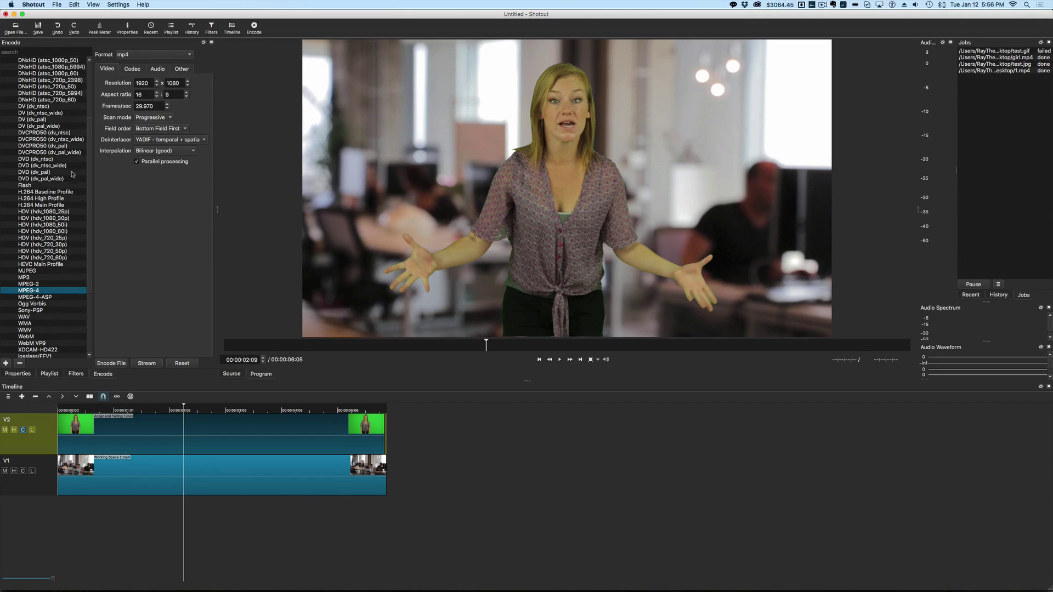
# Change the Encode panel's Format from mp4 to gif, keeping 1920x1080 at 29.970 fps.
pyautogui.click(91, 107)
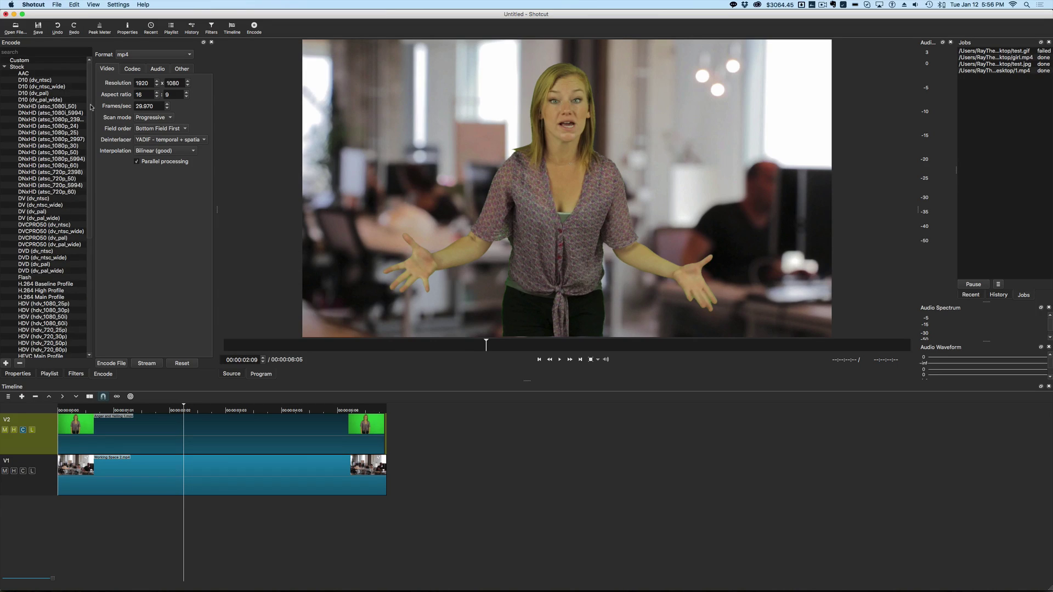
pyautogui.click(93, 254)
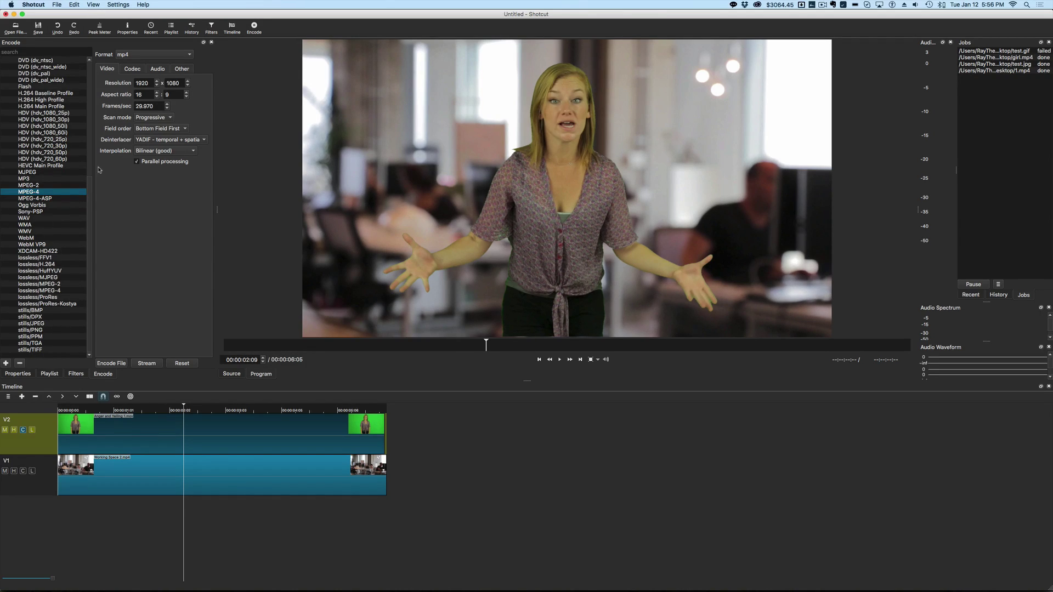
pyautogui.moveTo(92, 186); pyautogui.dragTo(82, 100)
pyautogui.scroll(4, 82, 100)
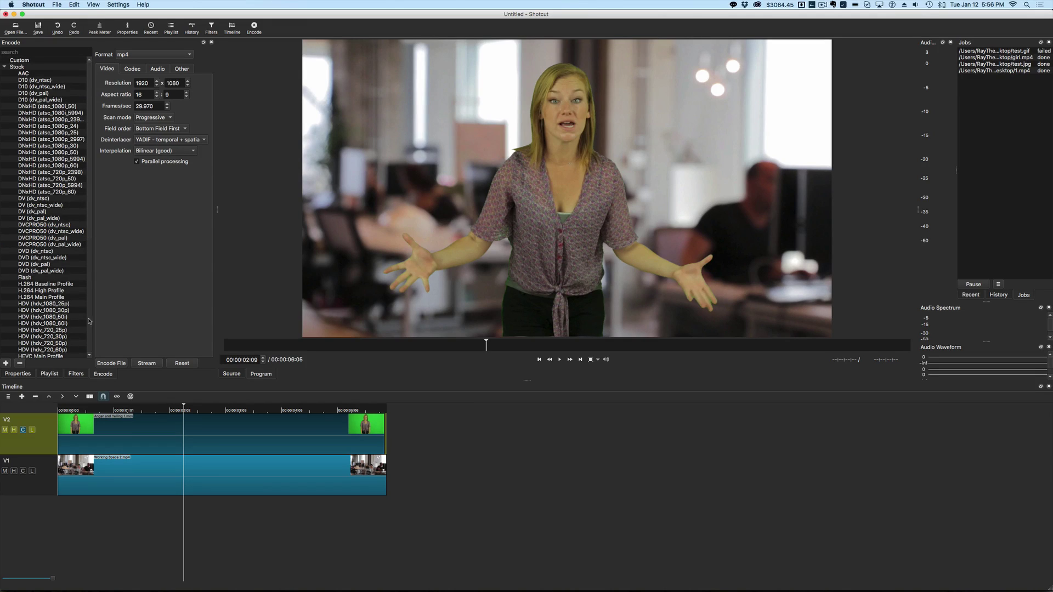
pyautogui.moveTo(89, 162); pyautogui.dragTo(92, 280)
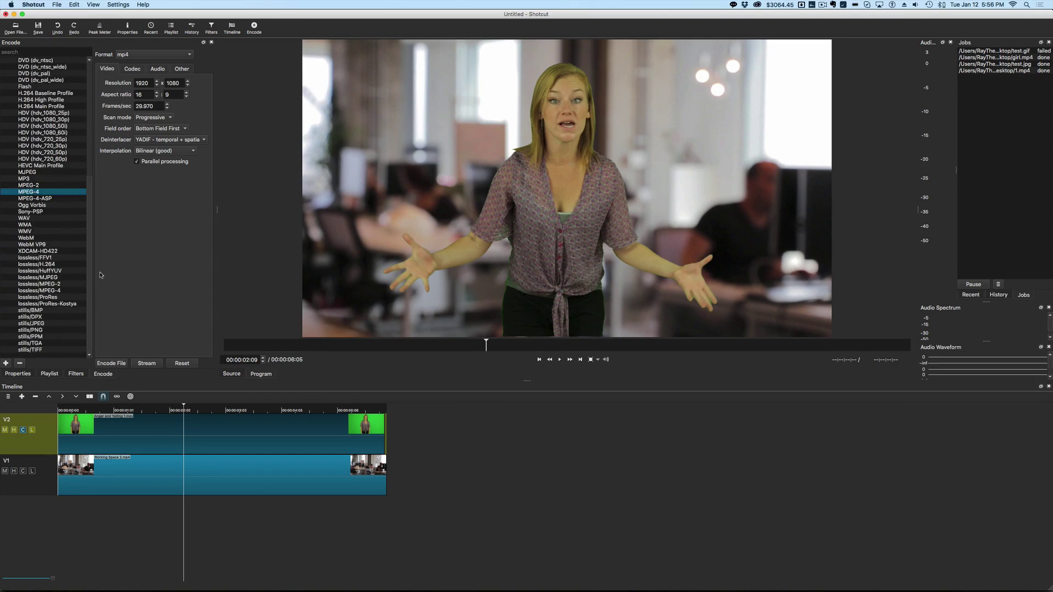
pyautogui.click(138, 56)
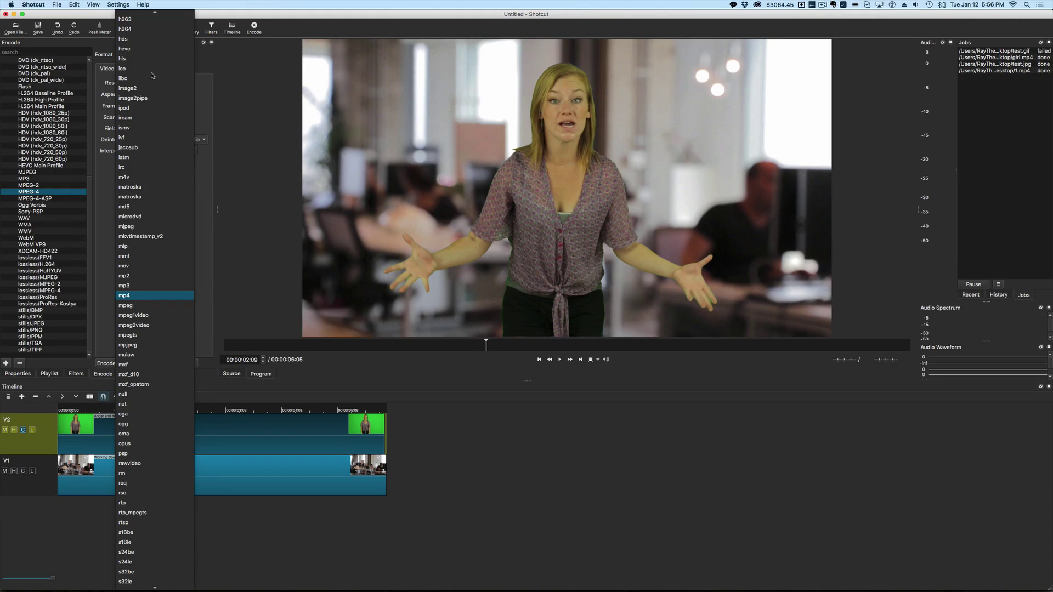
pyautogui.scroll(1, 160, 85)
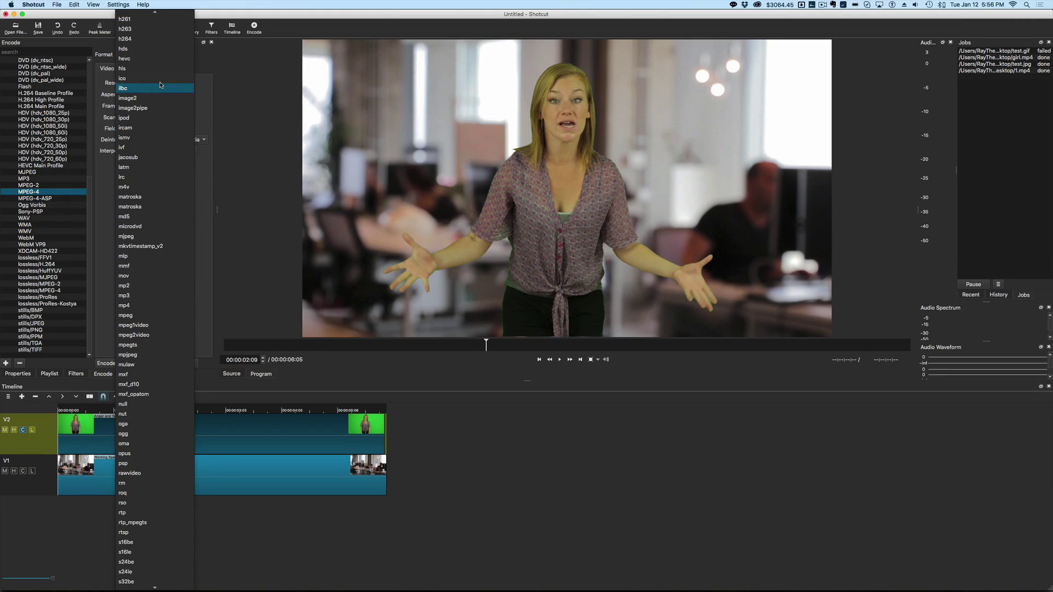
pyautogui.scroll(5, 160, 85)
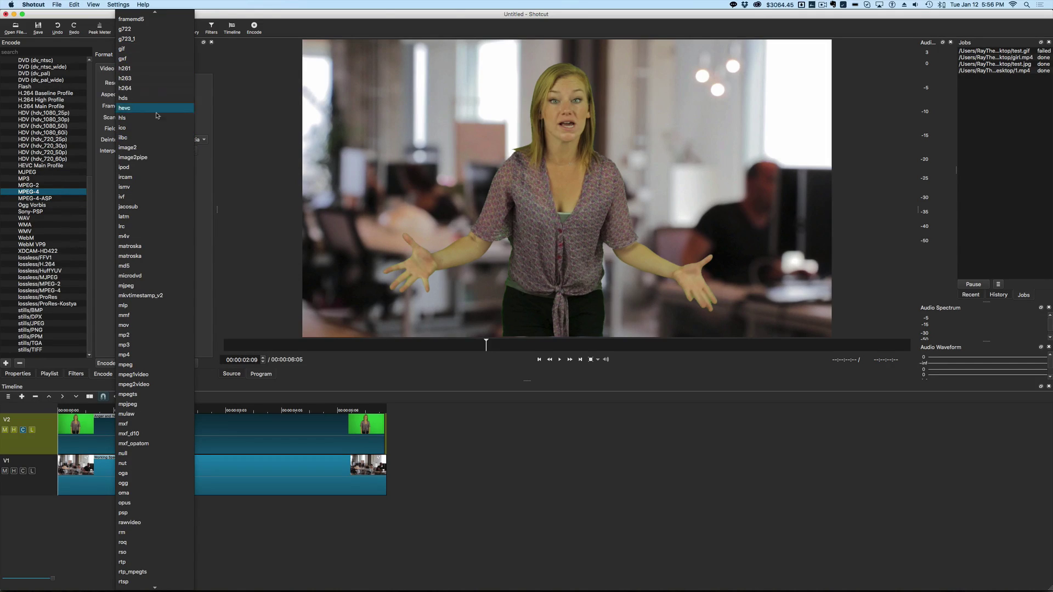
pyautogui.click(135, 50)
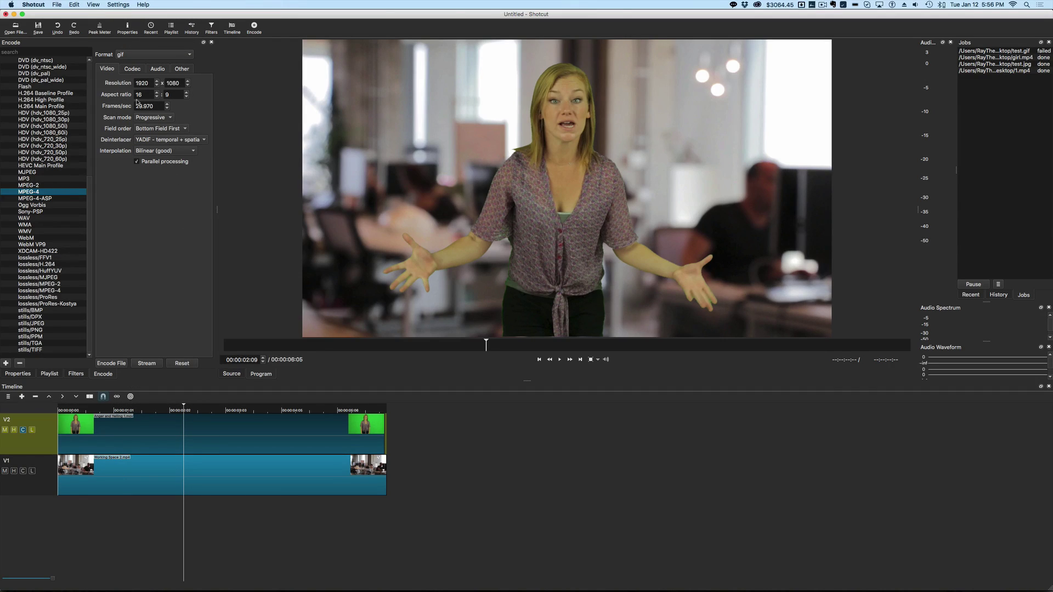
# Disable audio and set the gif video codec with Constant Bitrate rate control at 2M.
pyautogui.click(155, 70)
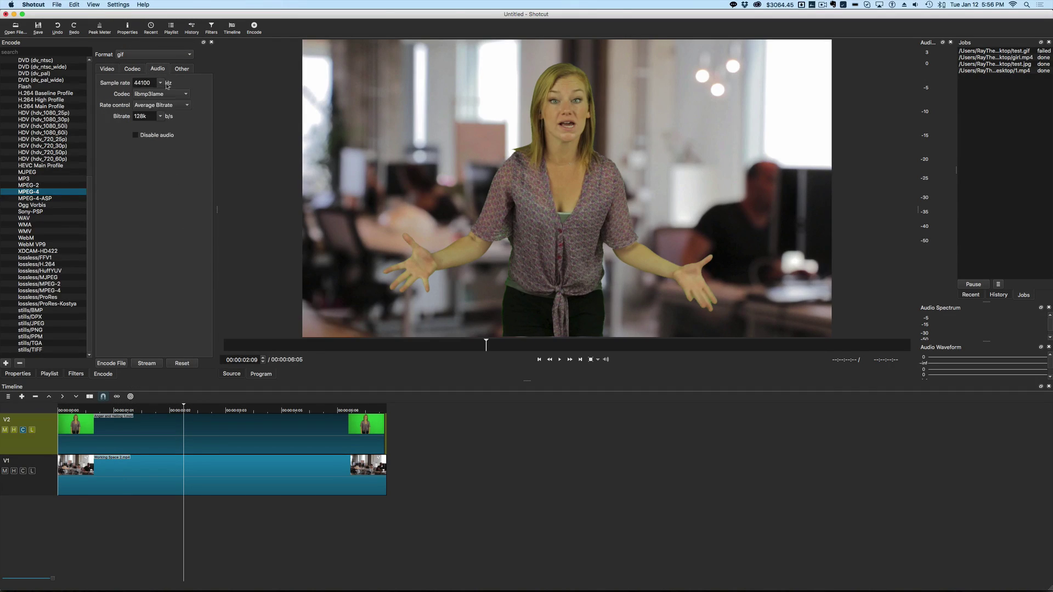
pyautogui.click(136, 134)
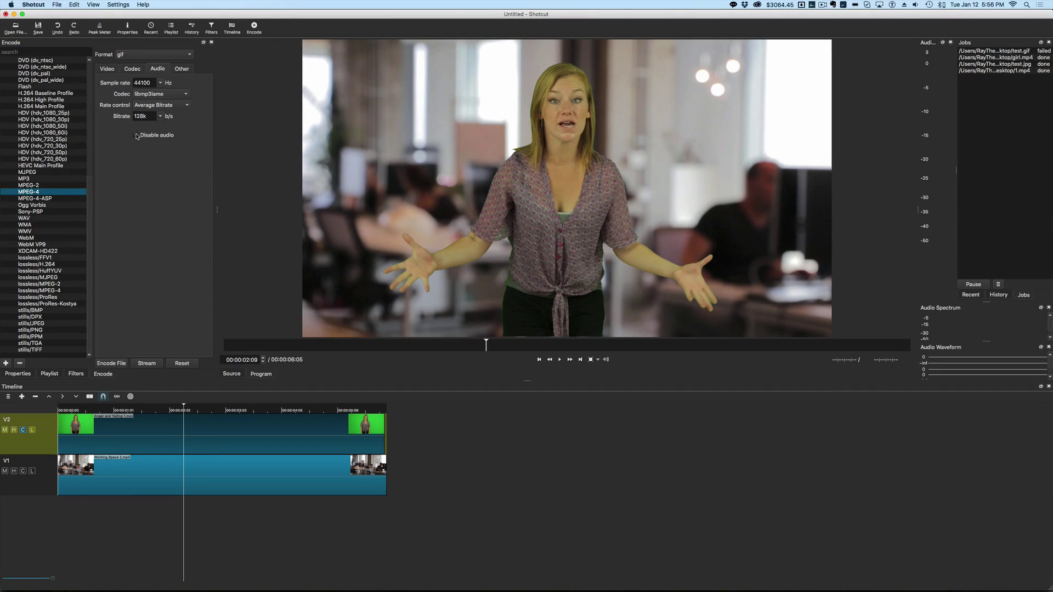
pyautogui.click(132, 70)
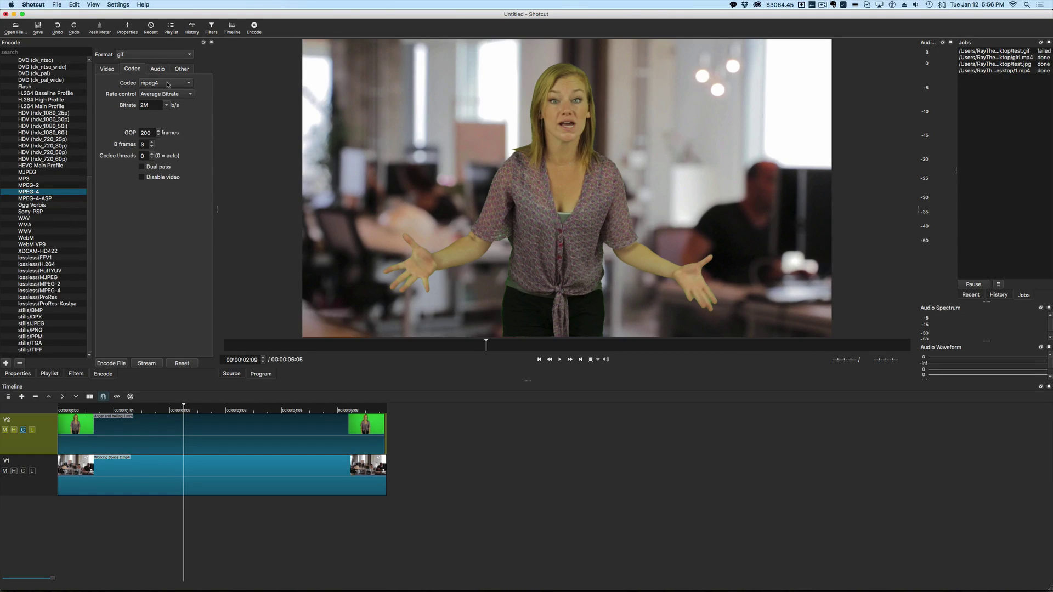
pyautogui.click(168, 84)
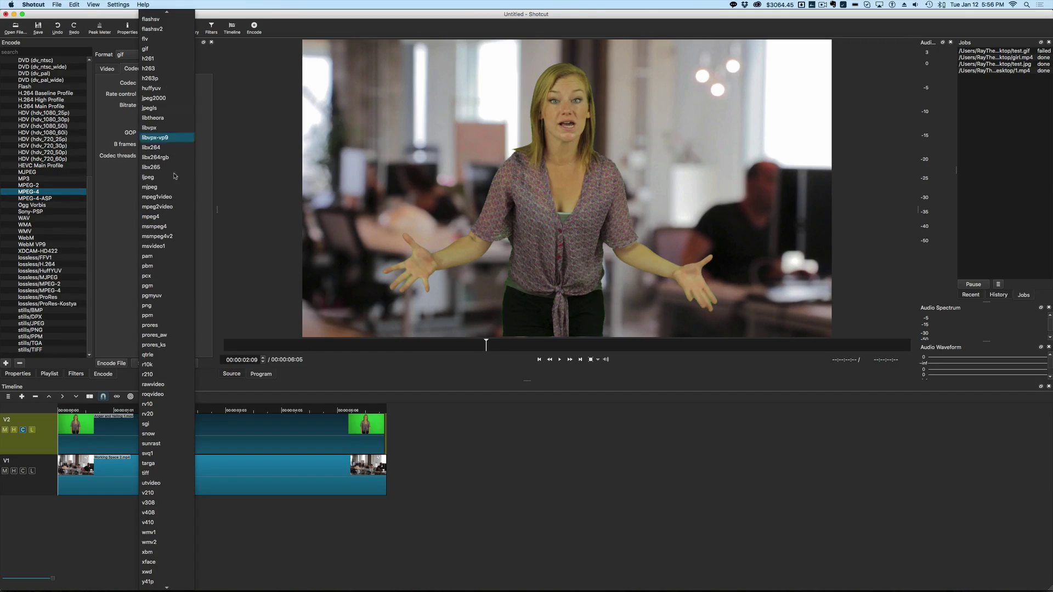
pyautogui.click(149, 49)
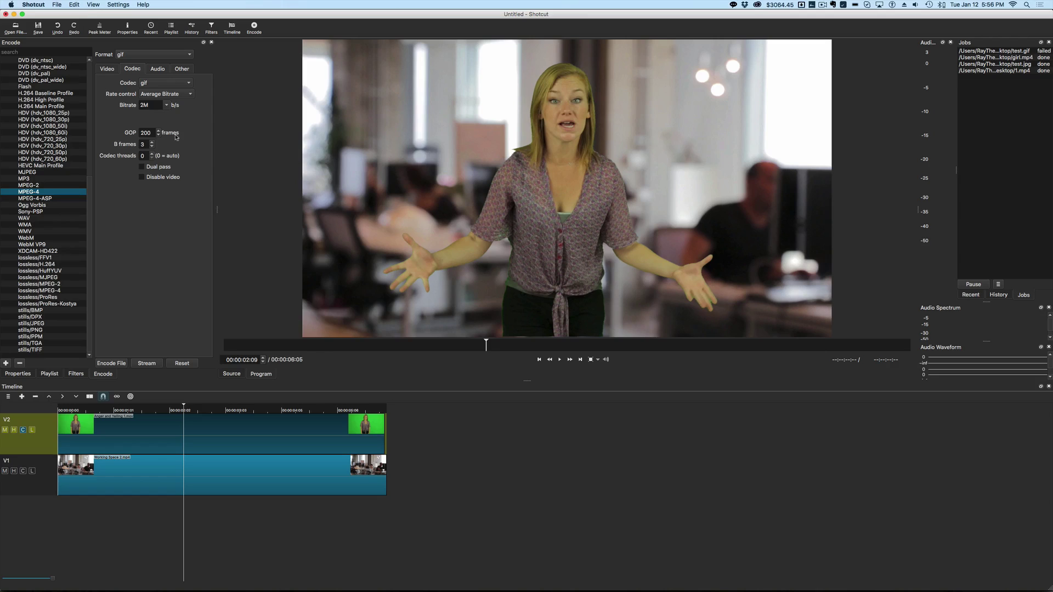
pyautogui.click(186, 95)
pyautogui.click(183, 105)
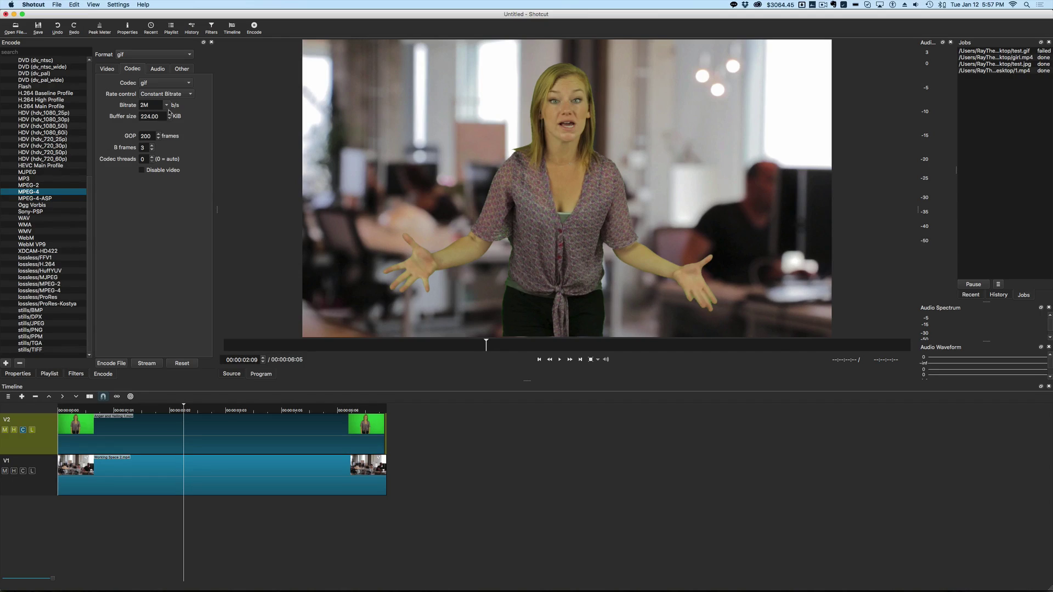
# Set the export frame rate to 15 frames per second.
pyautogui.click(113, 71)
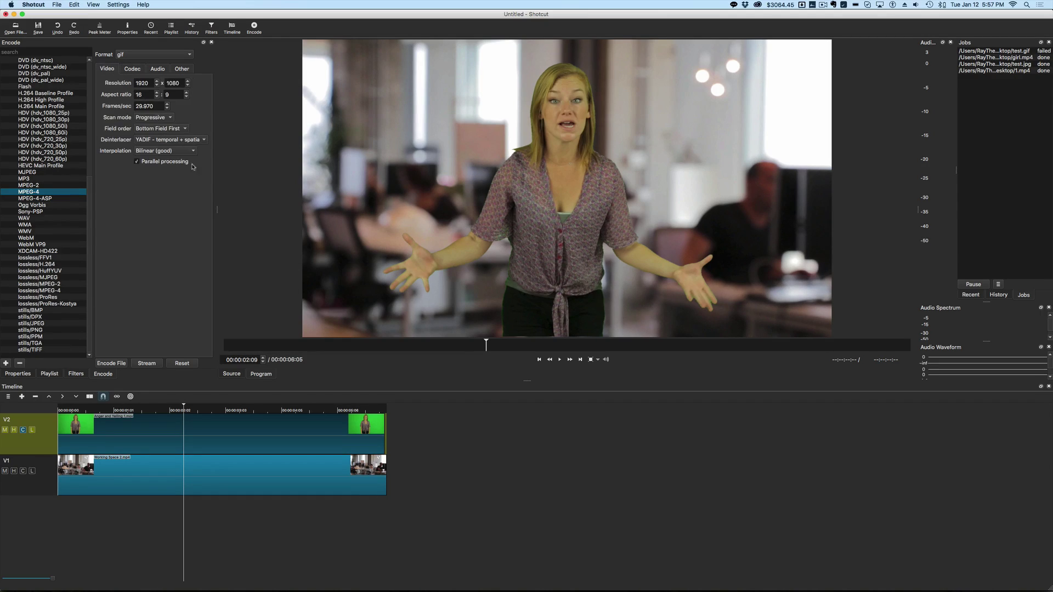
pyautogui.click(167, 108)
pyautogui.click(168, 108)
pyautogui.click(167, 108)
pyautogui.write('15')
pyautogui.press('Return')
# Set the export resolution to 1280 x 720.
pyautogui.doubleClick(144, 83)
pyautogui.doubleClick(141, 95)
pyautogui.write('1')
pyautogui.press('Tab')
pyautogui.write('720')
# Encode the timeline to the Desktop under the file name test.gif.
pyautogui.click(111, 363)
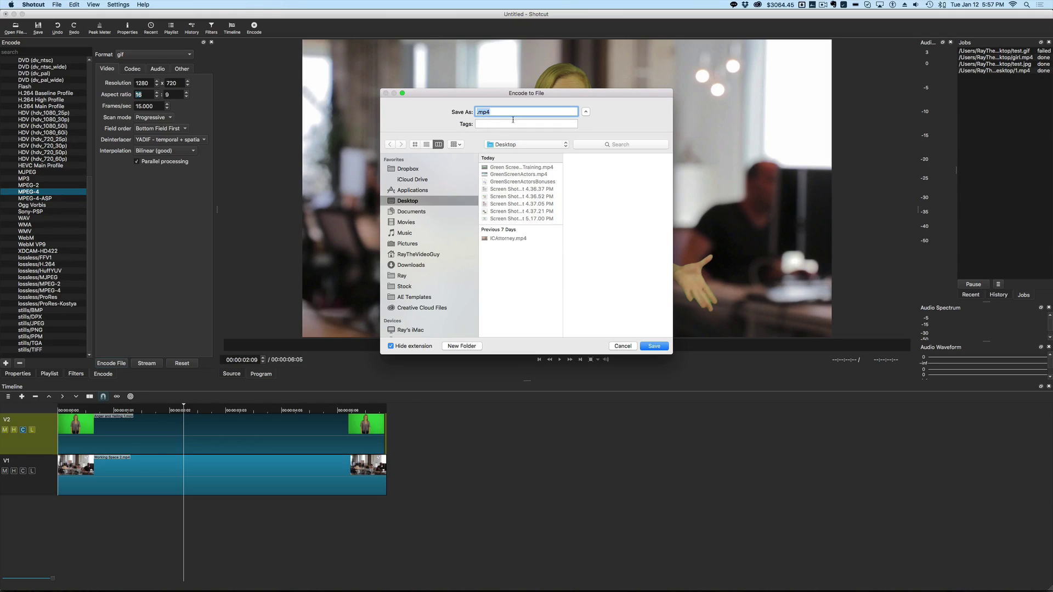
pyautogui.click(502, 110)
pyautogui.moveTo(478, 111); pyautogui.dragTo(490, 112)
pyautogui.write('test.gif')
pyautogui.click(656, 346)
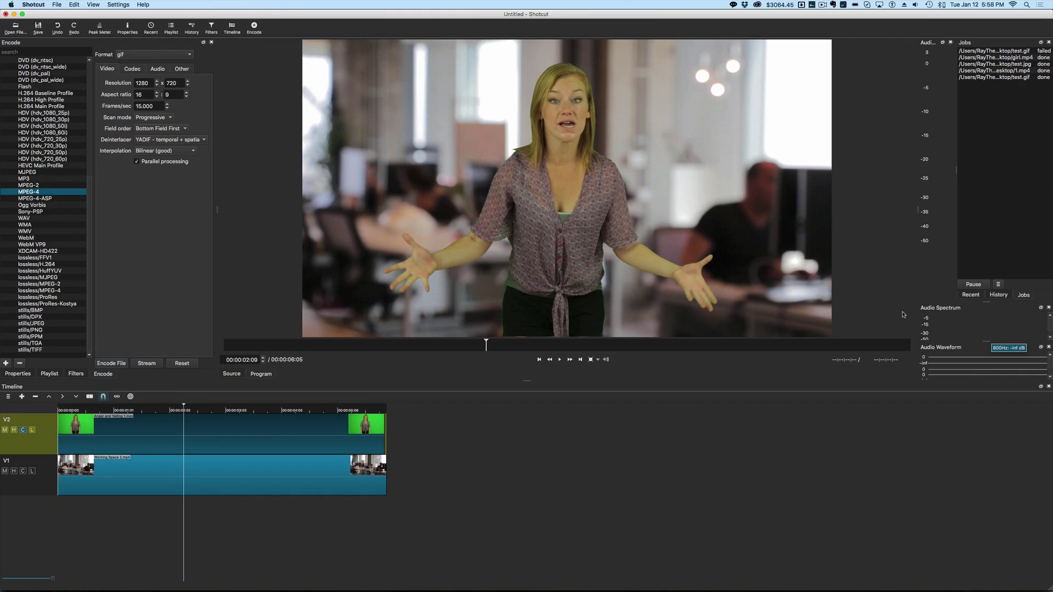
# Preview test.gif from the Desktop in Finder's Quick Look to watch the animation play.
pyautogui.press('super+Tab')
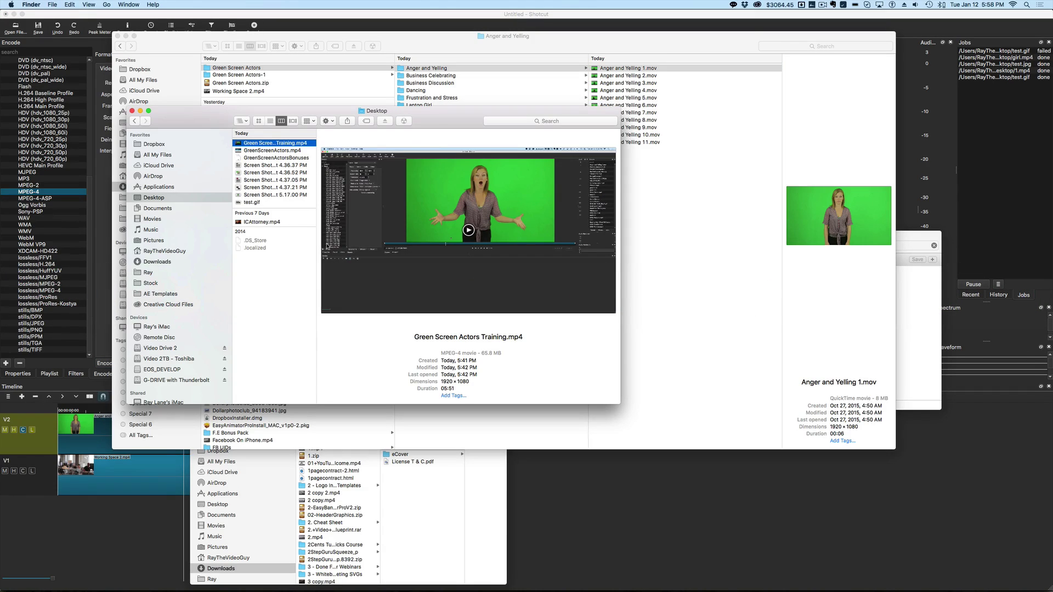
pyautogui.click(260, 204)
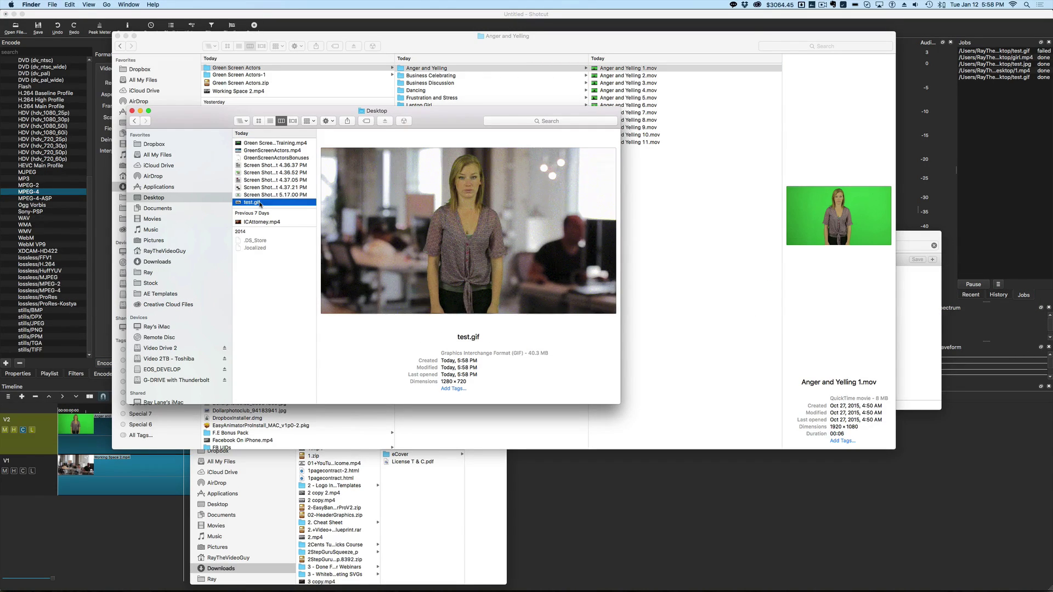
pyautogui.press('space')
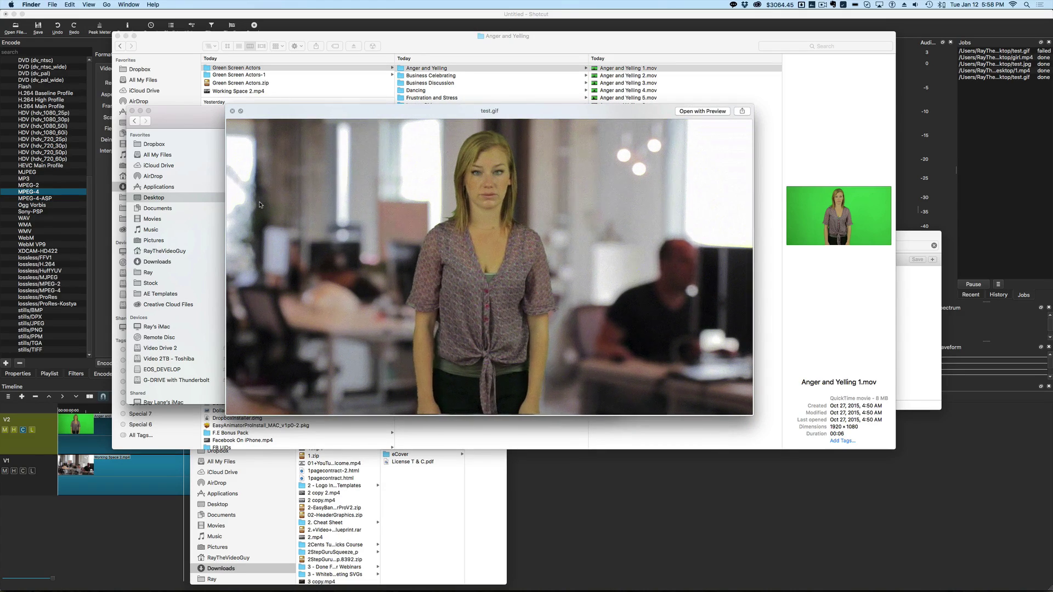